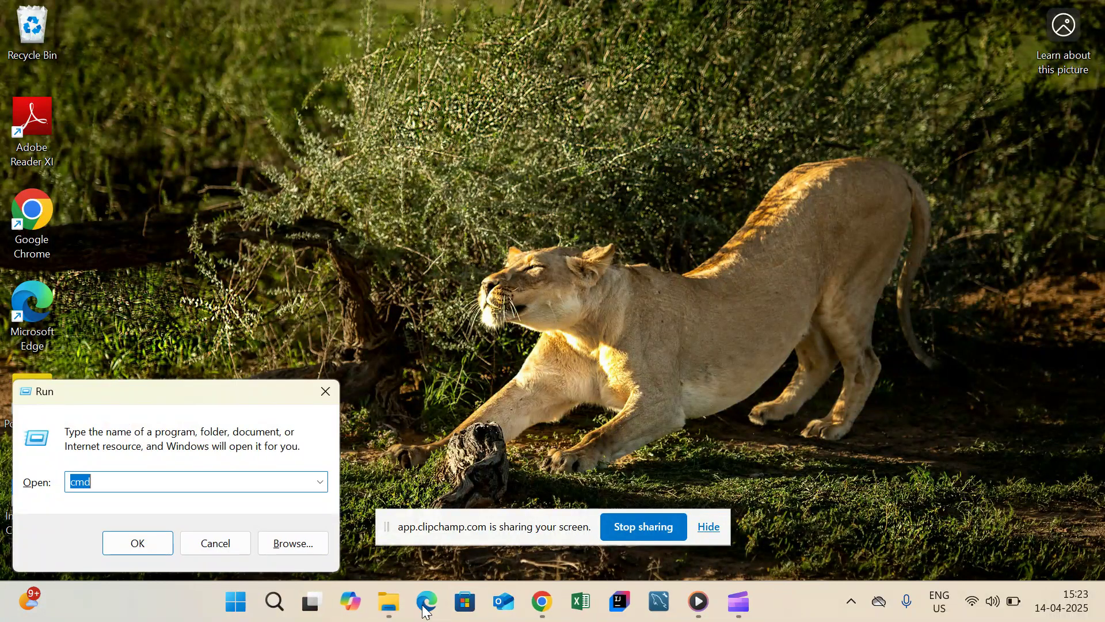
Check in Command Prompt whether Maven is installed by running mvn --version, and close the window
key(Return)
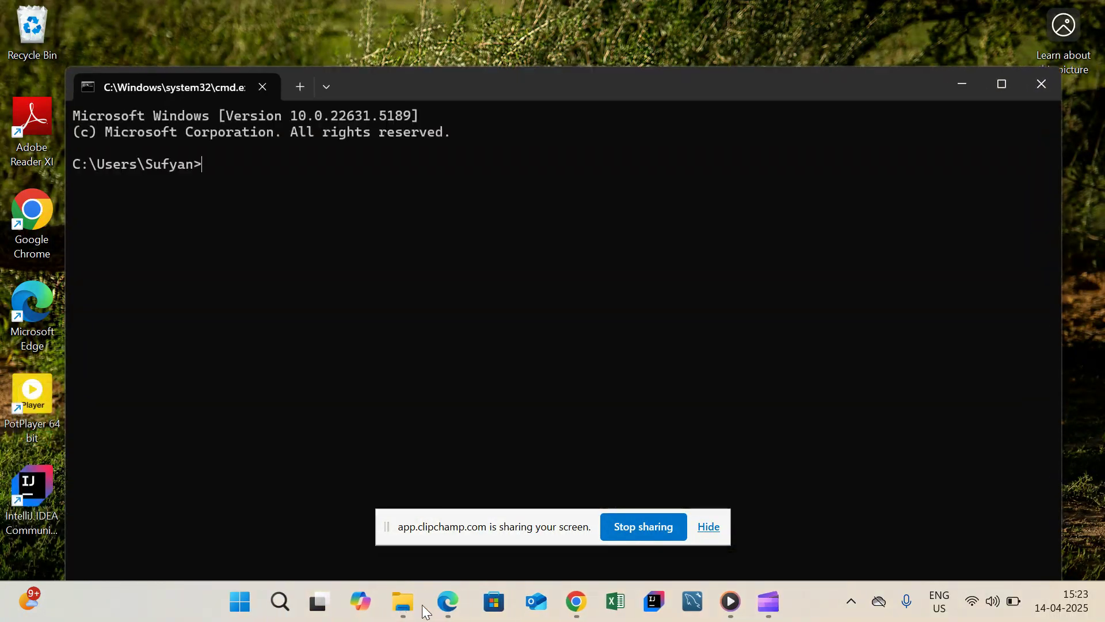
double_click(626, 87)
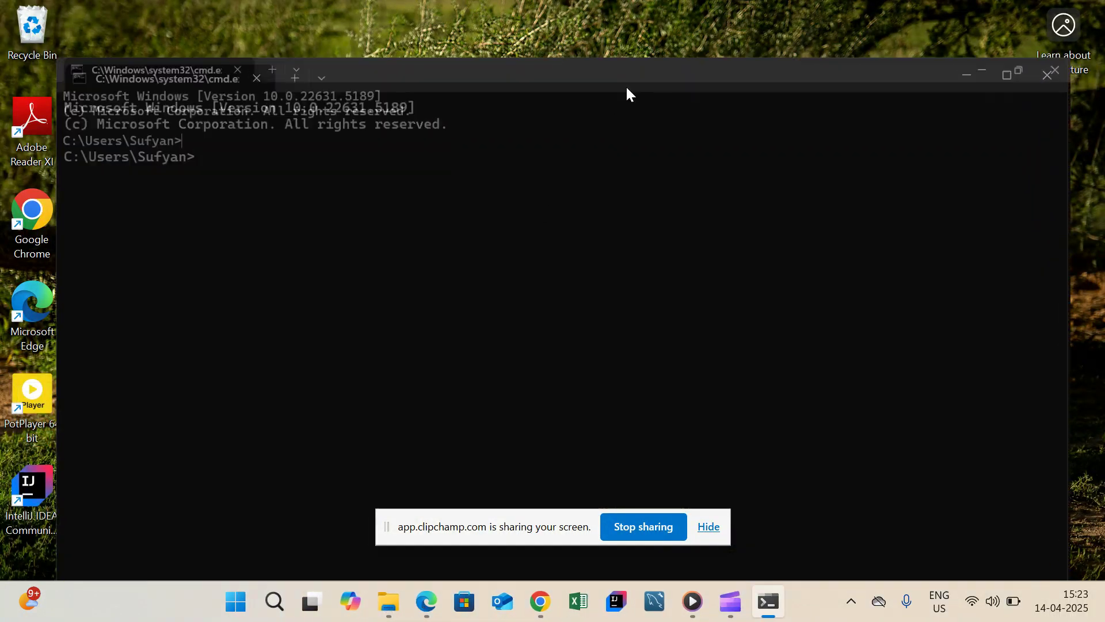
text(mvn )
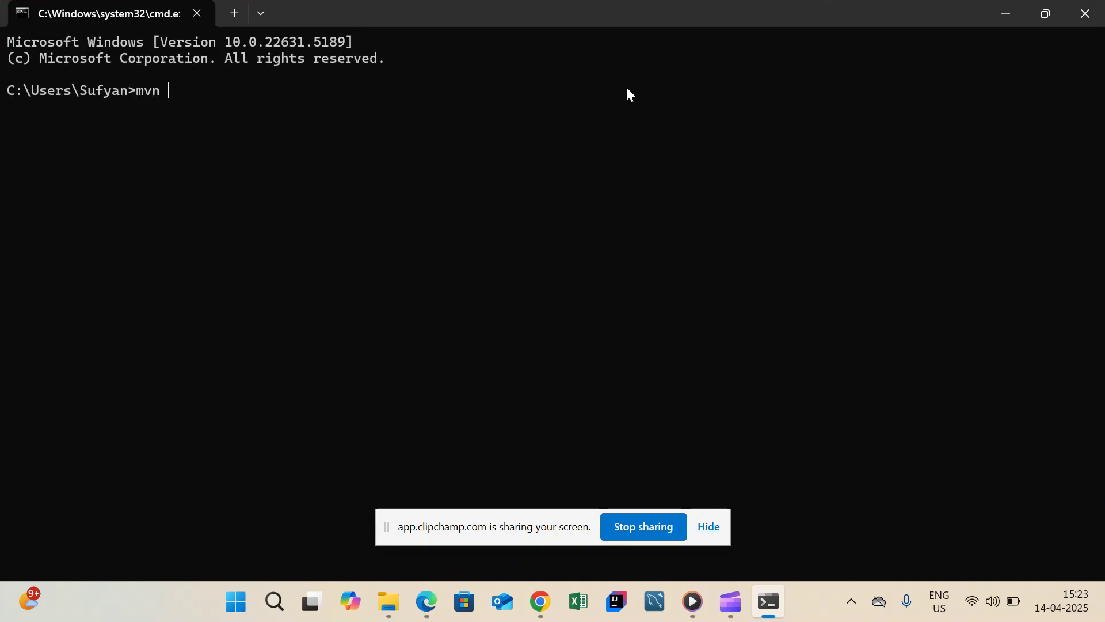
text(--version)
key(Return)
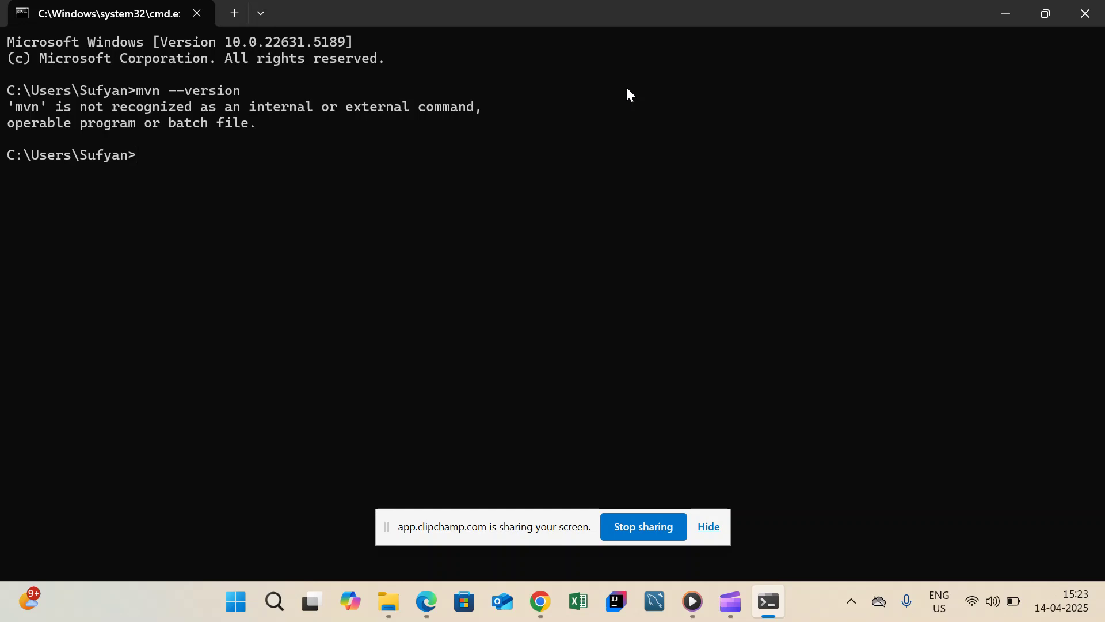
click(1097, 8)
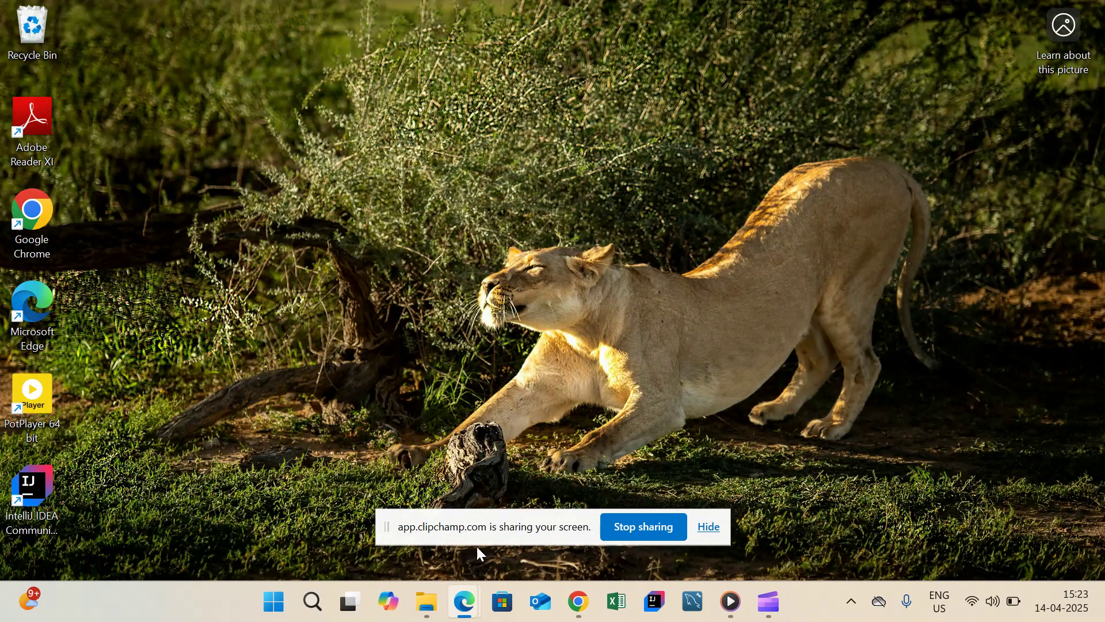
Search for "apache maven download" in Google Chrome and open the official Download Apache Maven page
click(579, 601)
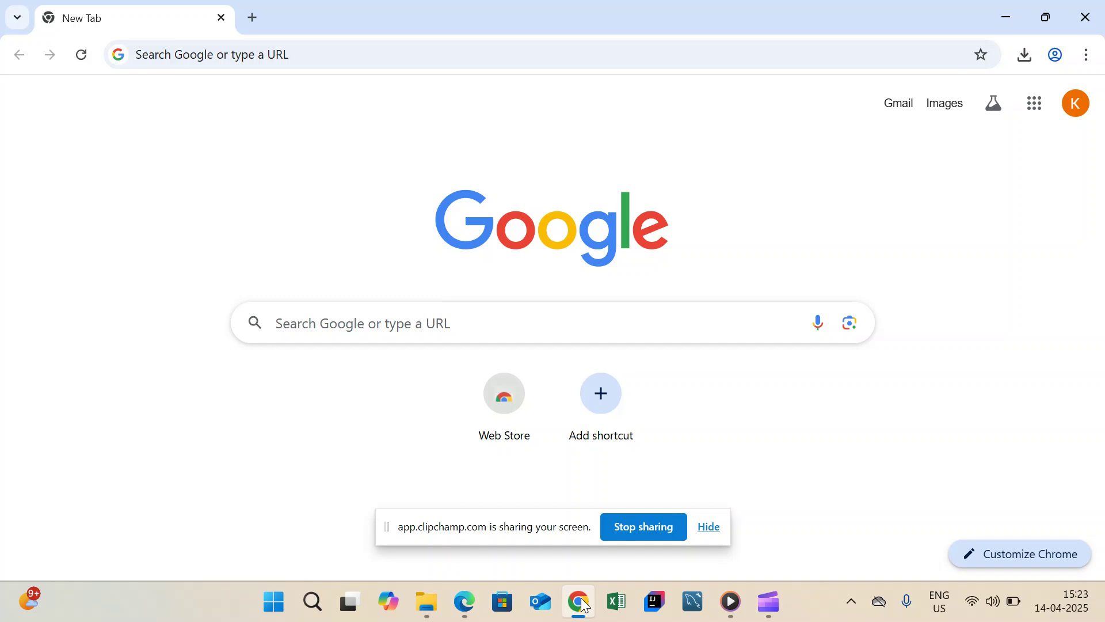
click(458, 62)
text(apa)
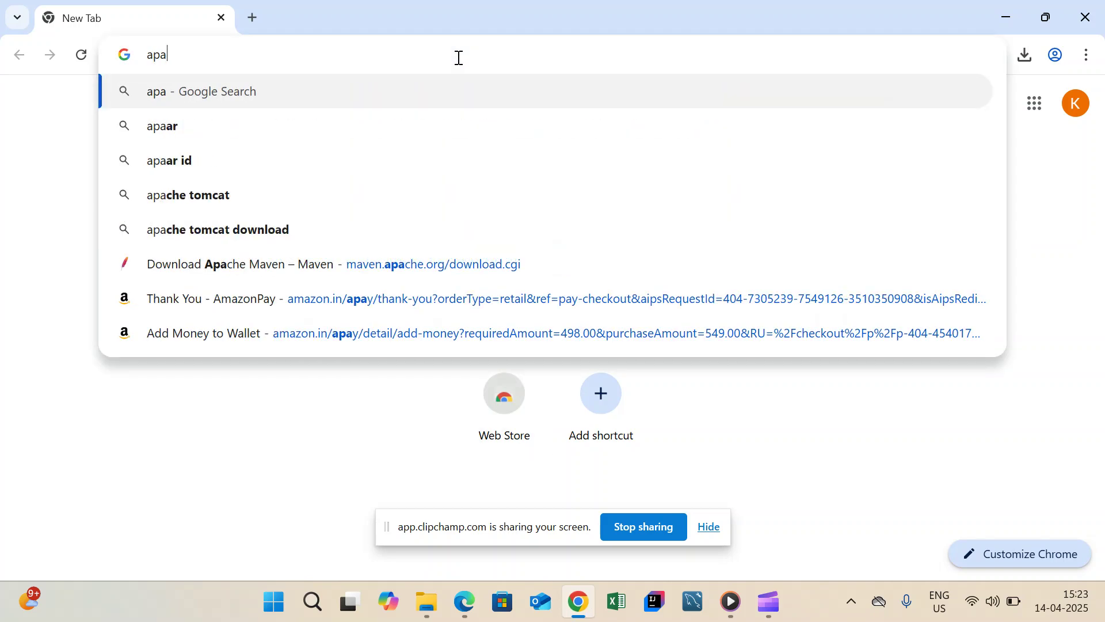
text(che mav)
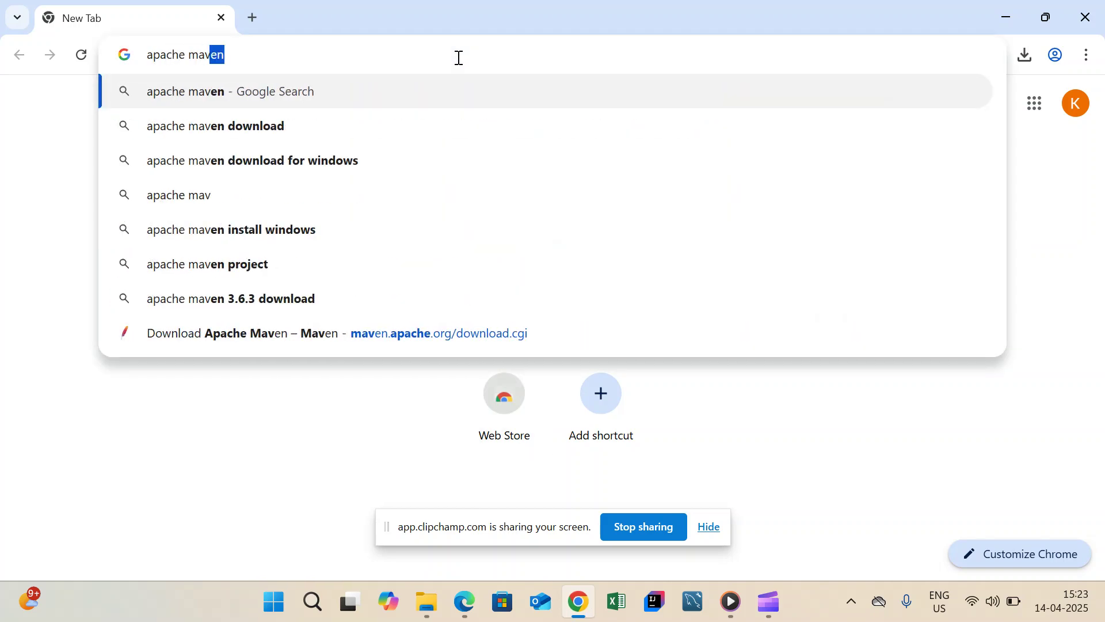
key(Down)
key(Return)
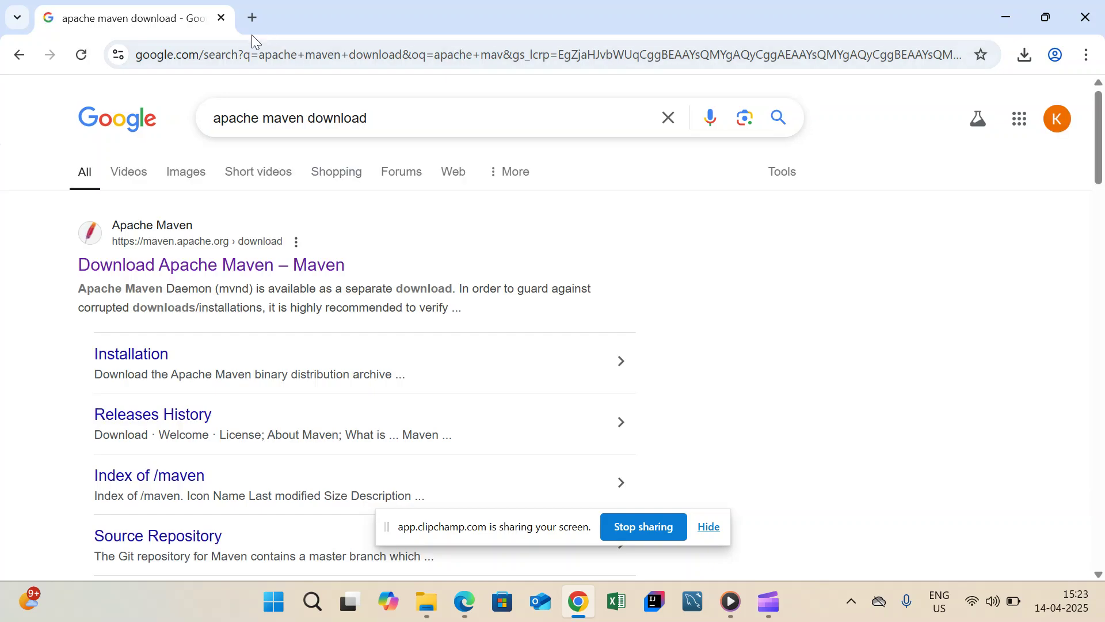
click(239, 266)
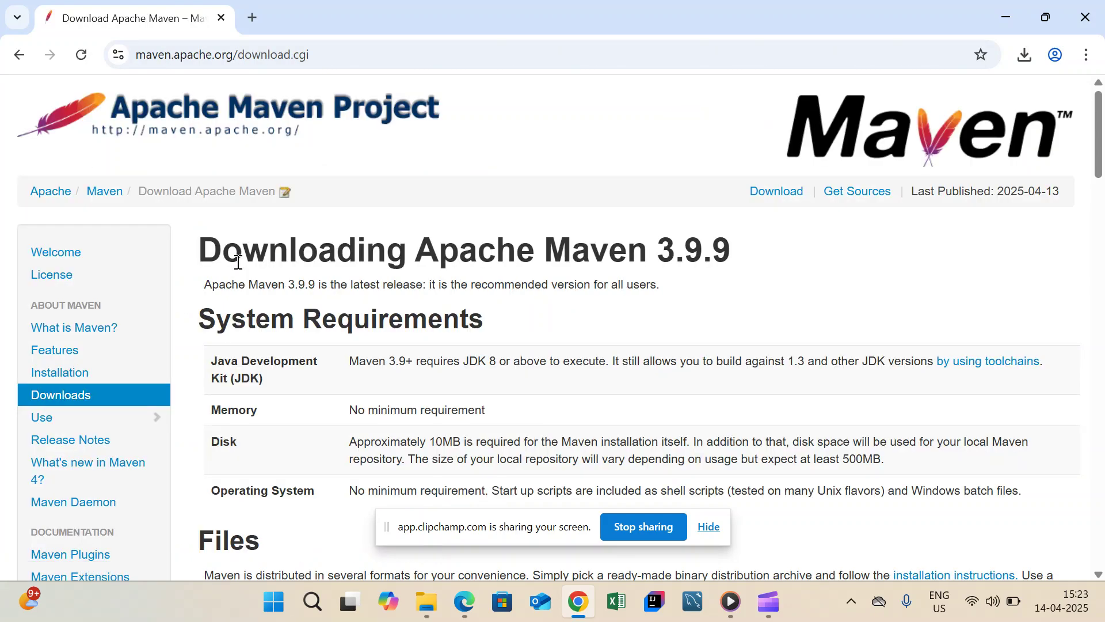
Review the Maven release version and the JDK requirement under System Requirements on the download page
drag(664, 251, 726, 254)
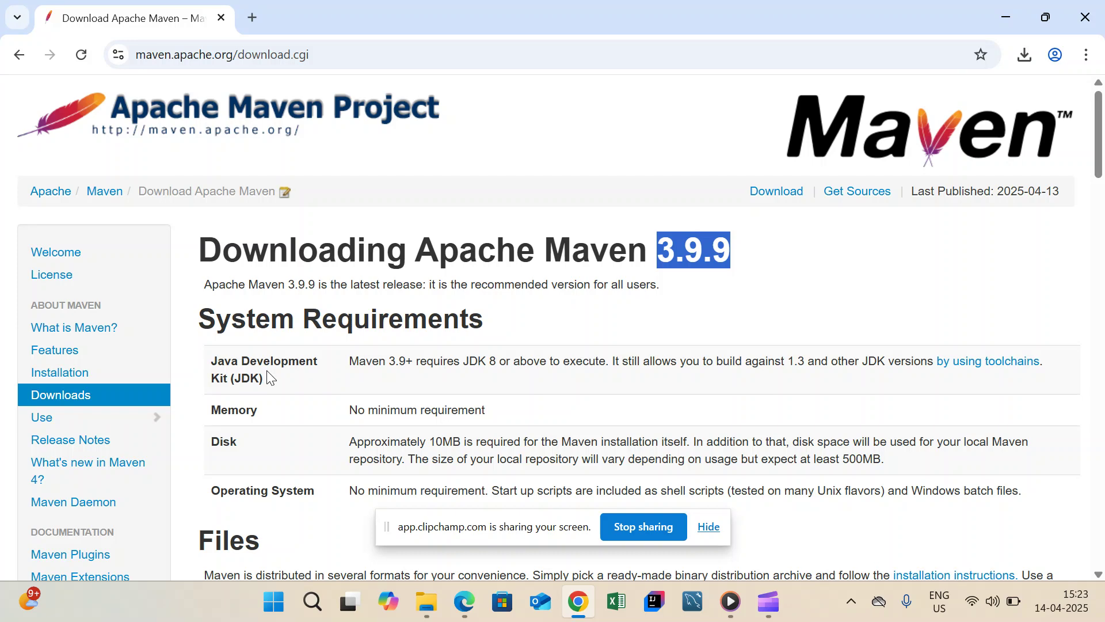
click(392, 365)
drag(392, 365, 407, 361)
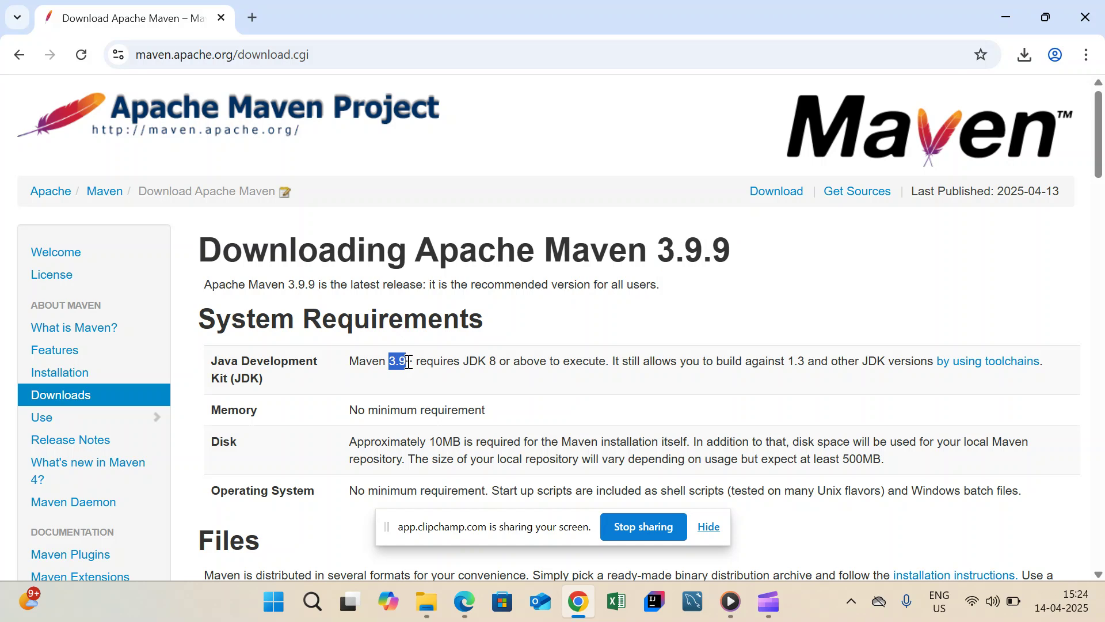
drag(464, 363, 548, 362)
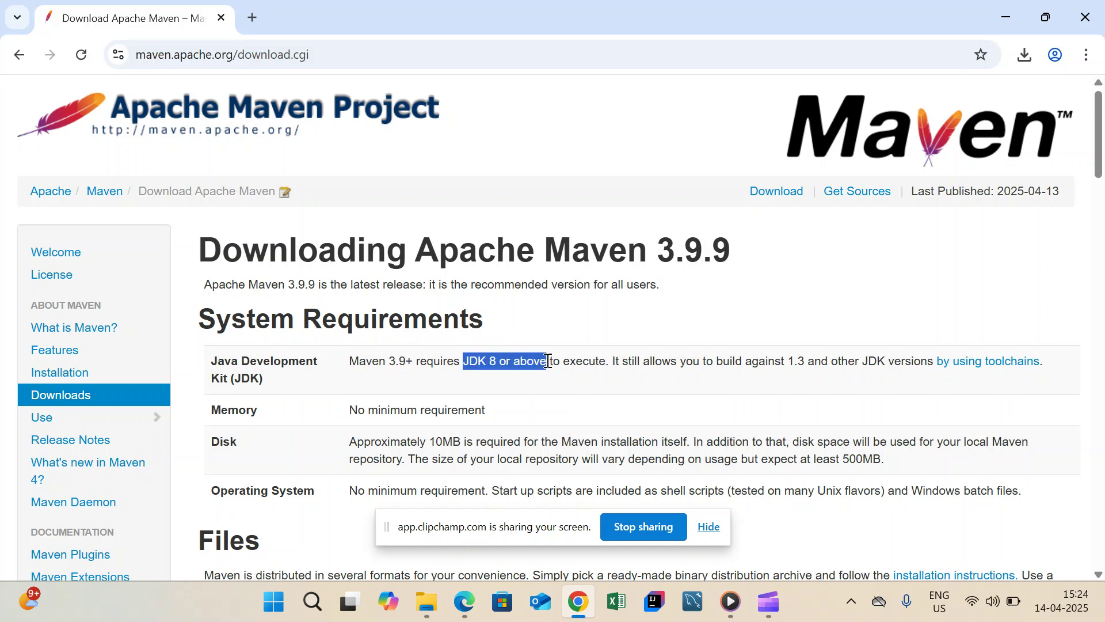
Download the binary zip archive apache-maven-3.9.9-bin.zip and check it in the recent download history
scroll(547, 361, down, 2)
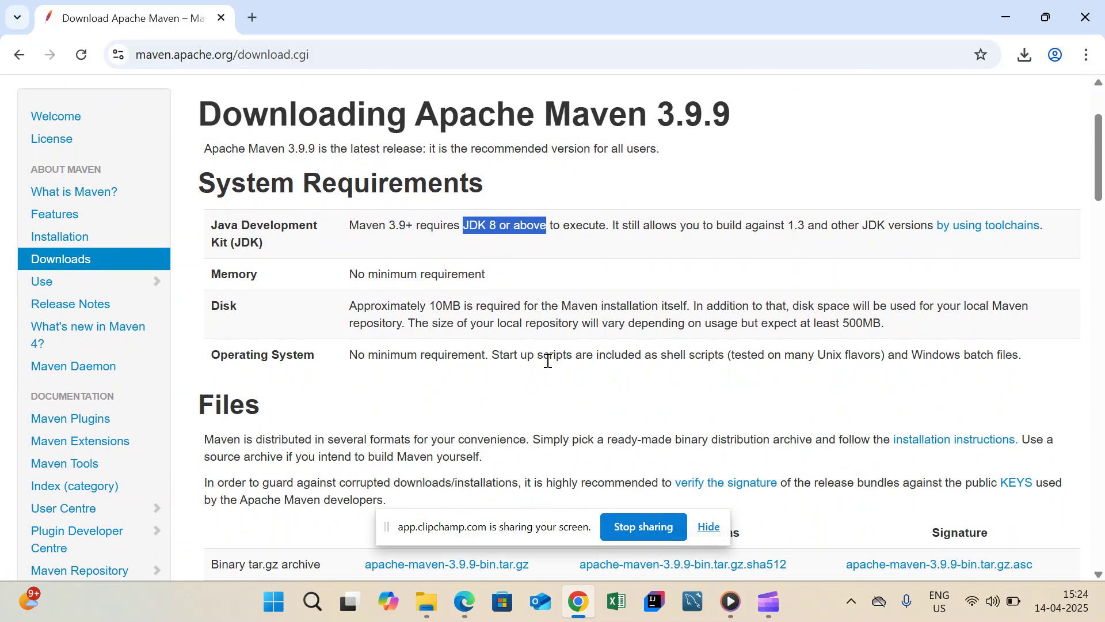
scroll(547, 361, down, 4)
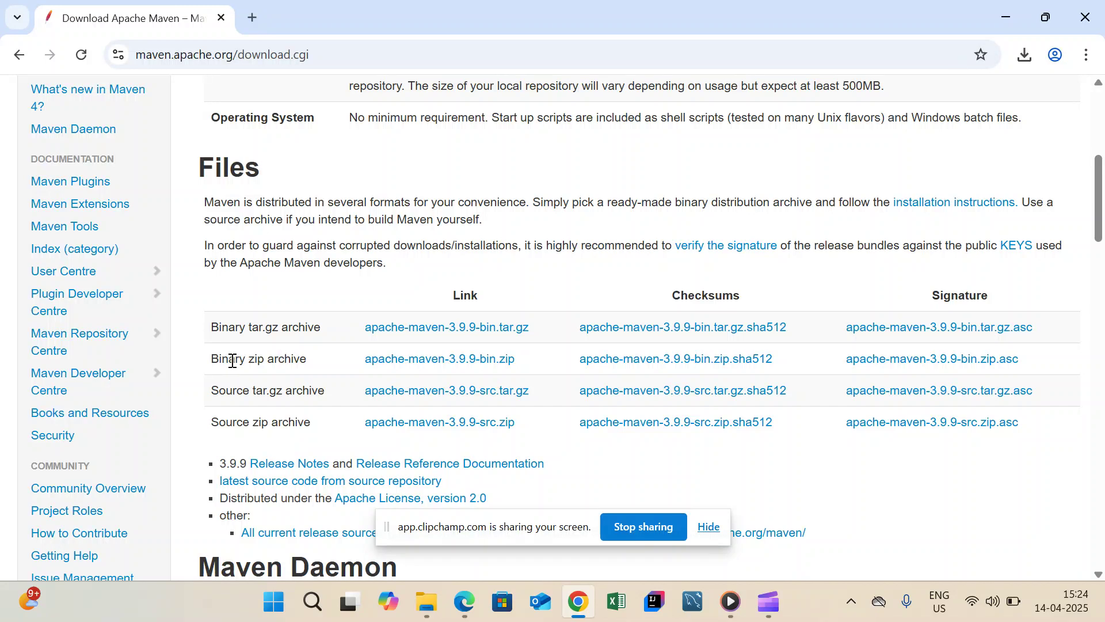
click(401, 360)
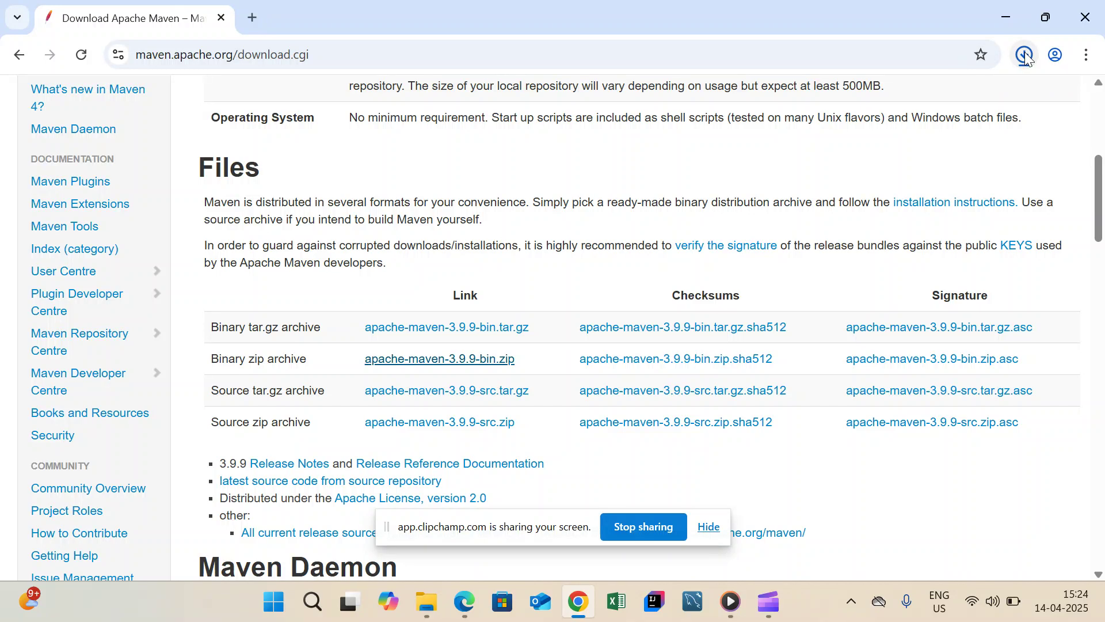
click(1026, 55)
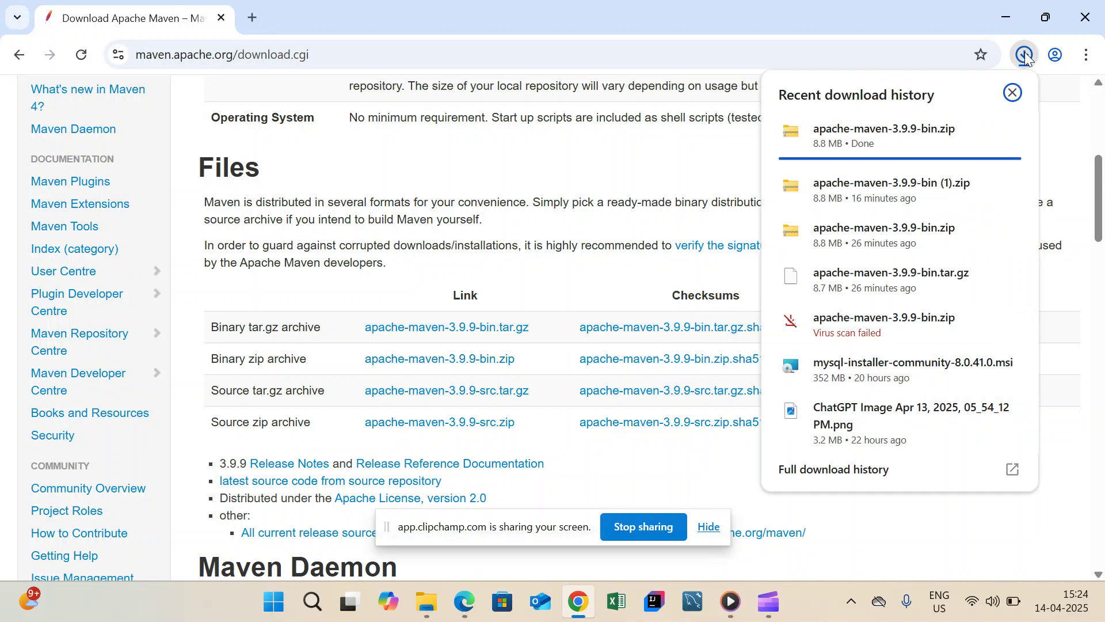
click(1052, 129)
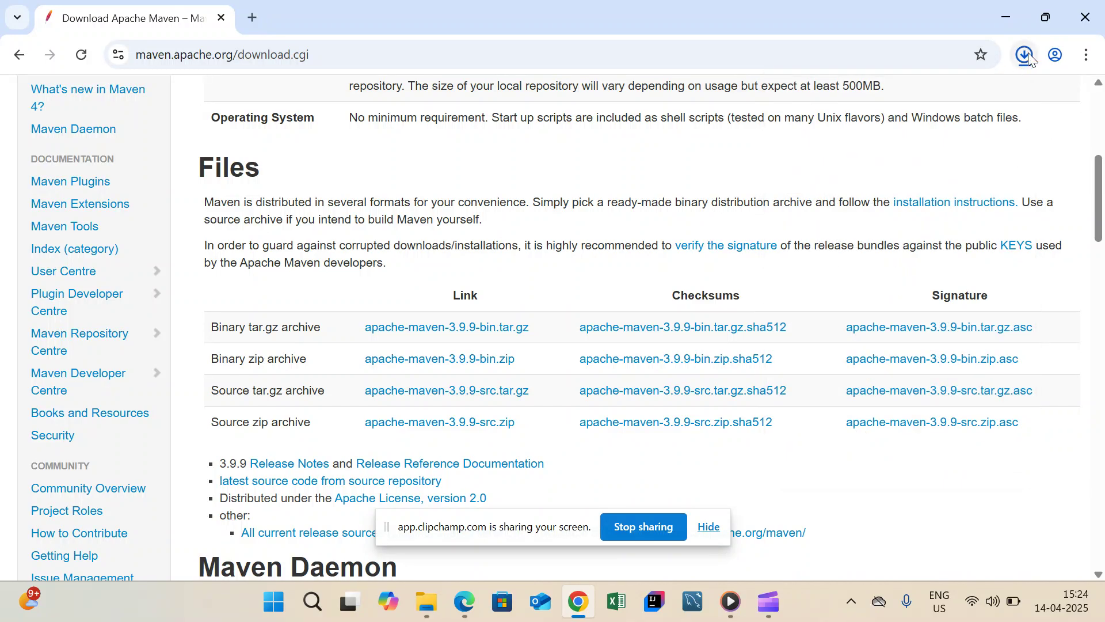
In File Explorer, move the apache-maven-3.9.9-bin archive from Downloads to the D:\tools folder
click(423, 605)
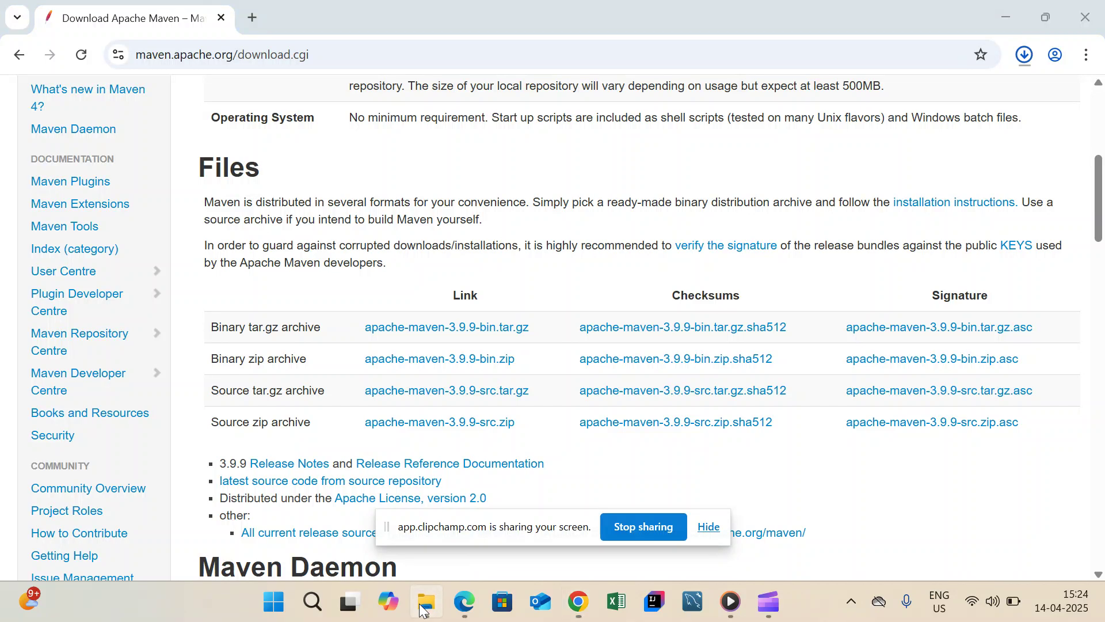
click(148, 51)
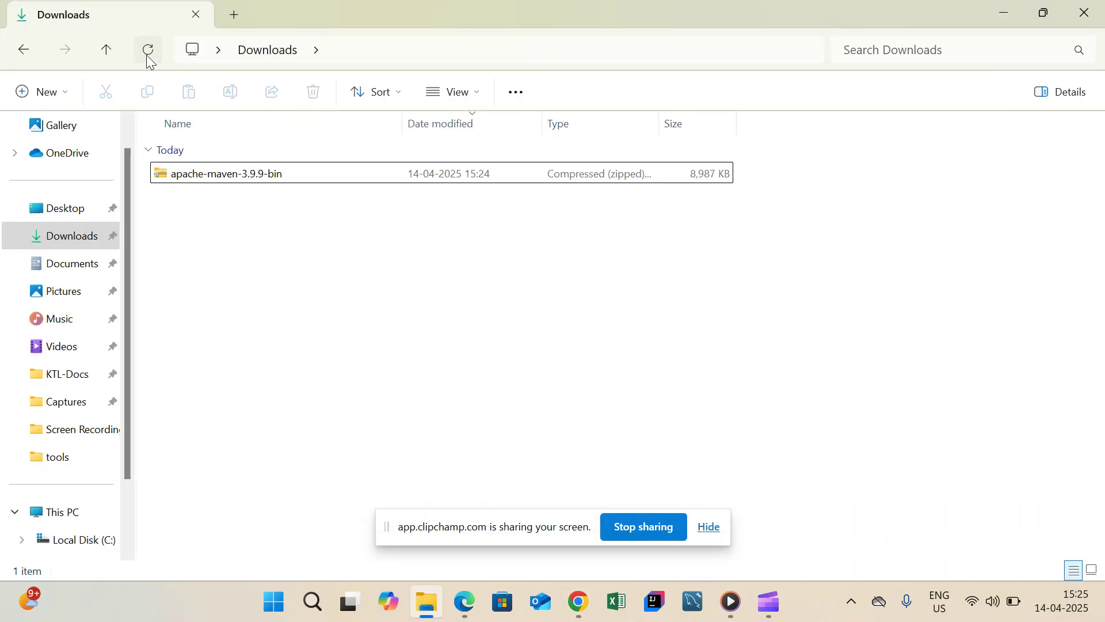
click(170, 176)
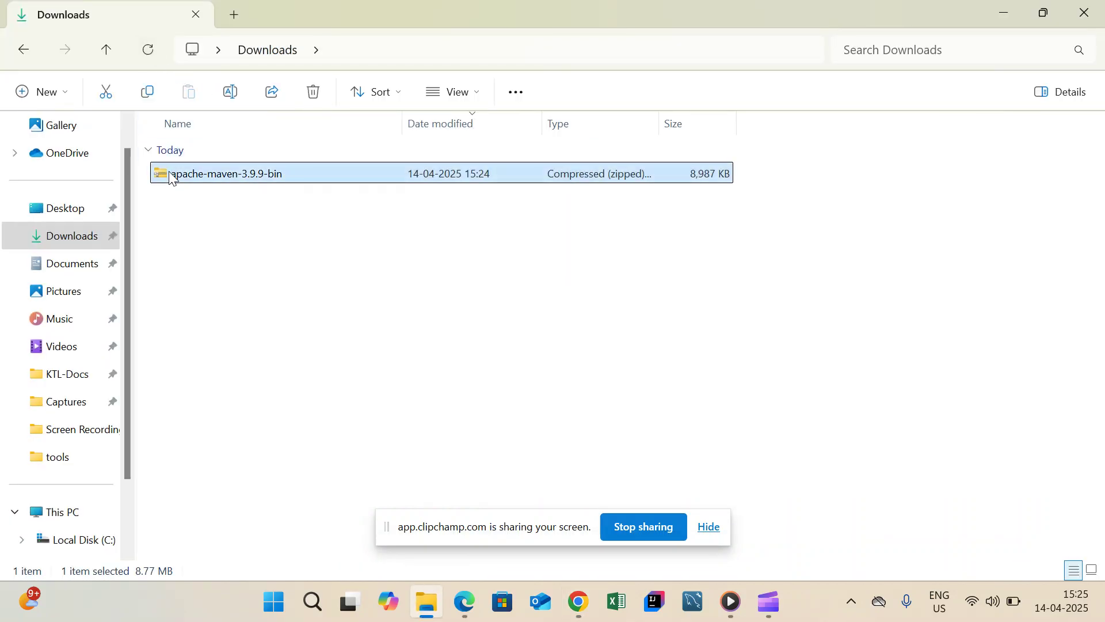
key(ctrl+x)
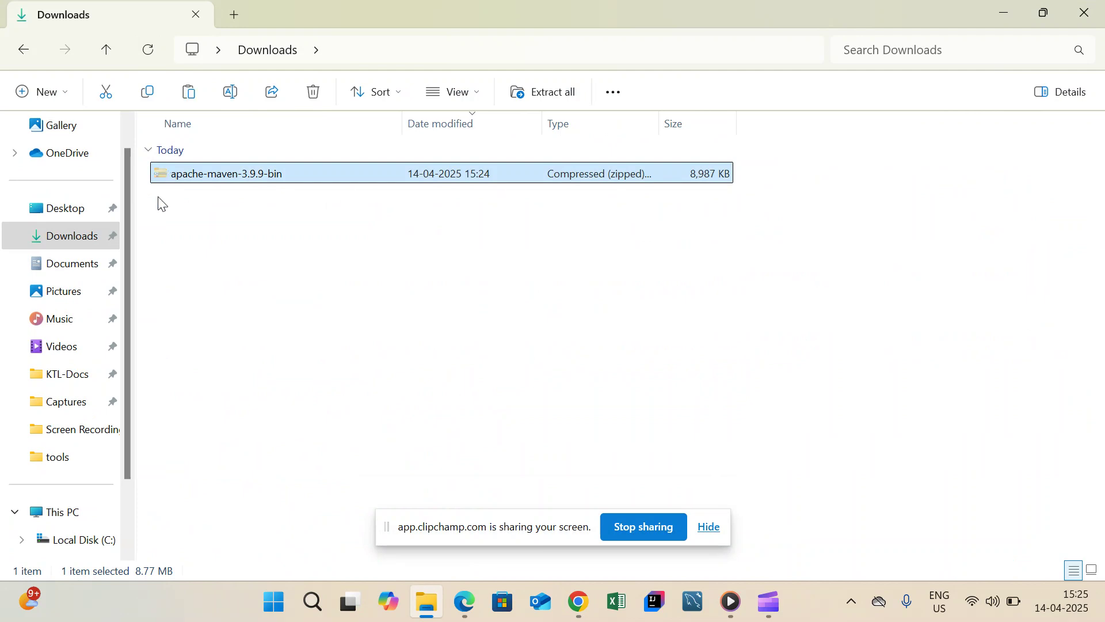
click(58, 459)
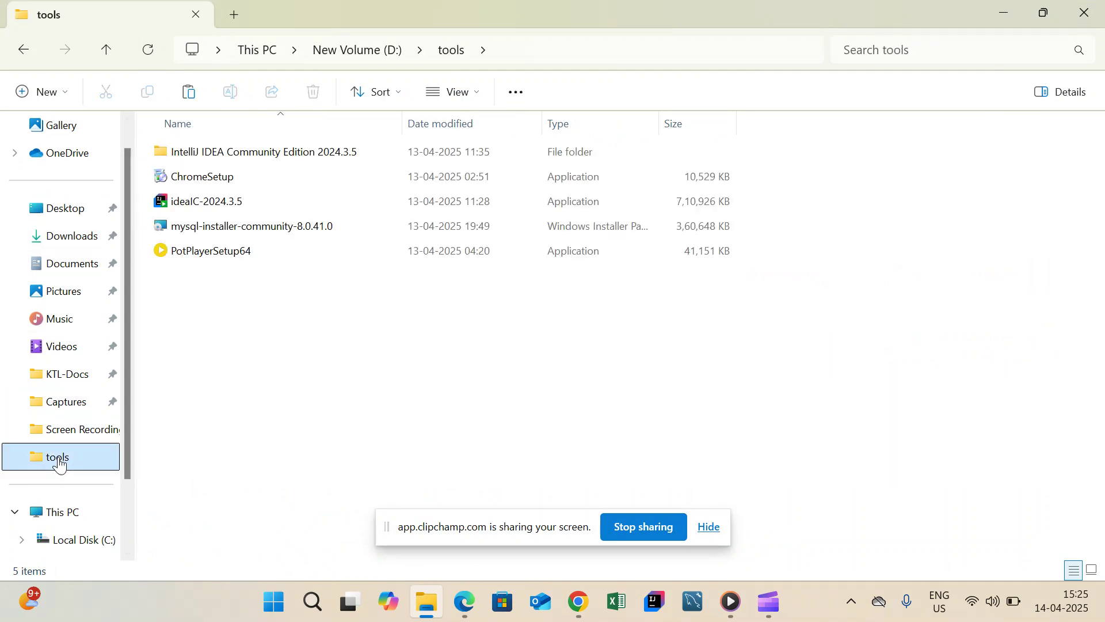
key(ctrl+v)
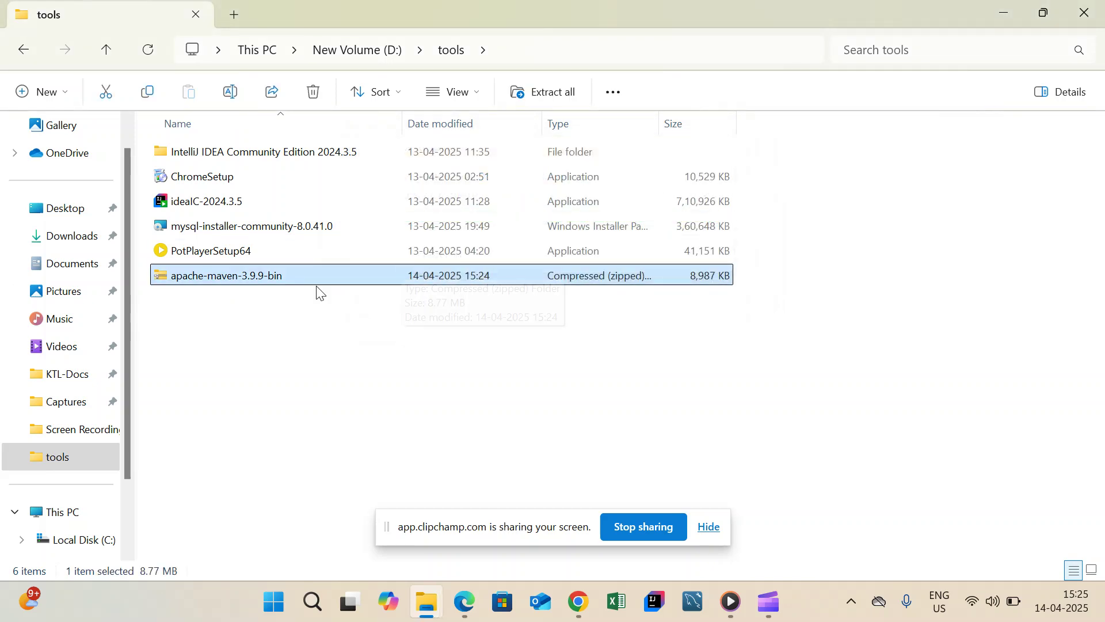
Extract the apache-maven-3.9.9-bin archive directly into D:\tools, without the extra subfolder in the destination path
right_click(300, 276)
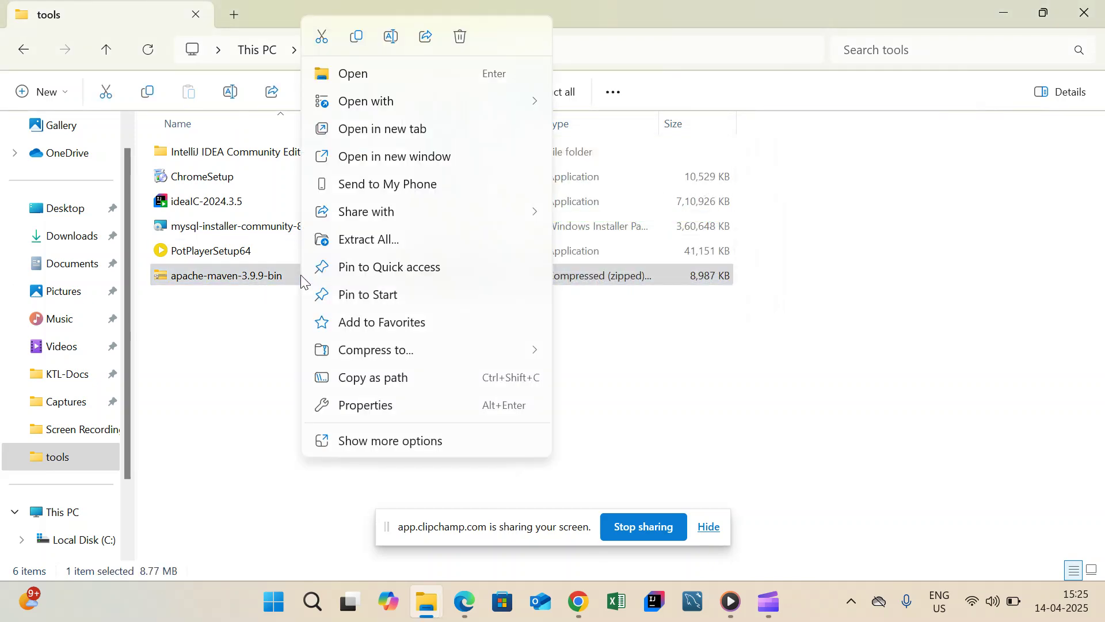
click(366, 239)
key(BackSpace)
key(BackSpace)
key(BackSpace)
key(BackSpace)
key(BackSpace)
key(BackSpace)
key(BackSpace)
key(BackSpace)
key(BackSpace)
key(BackSpace)
key(BackSpace)
key(BackSpace)
key(BackSpace)
key(BackSpace)
key(BackSpace)
key(BackSpace)
key(BackSpace)
key(BackSpace)
key(BackSpace)
key(BackSpace)
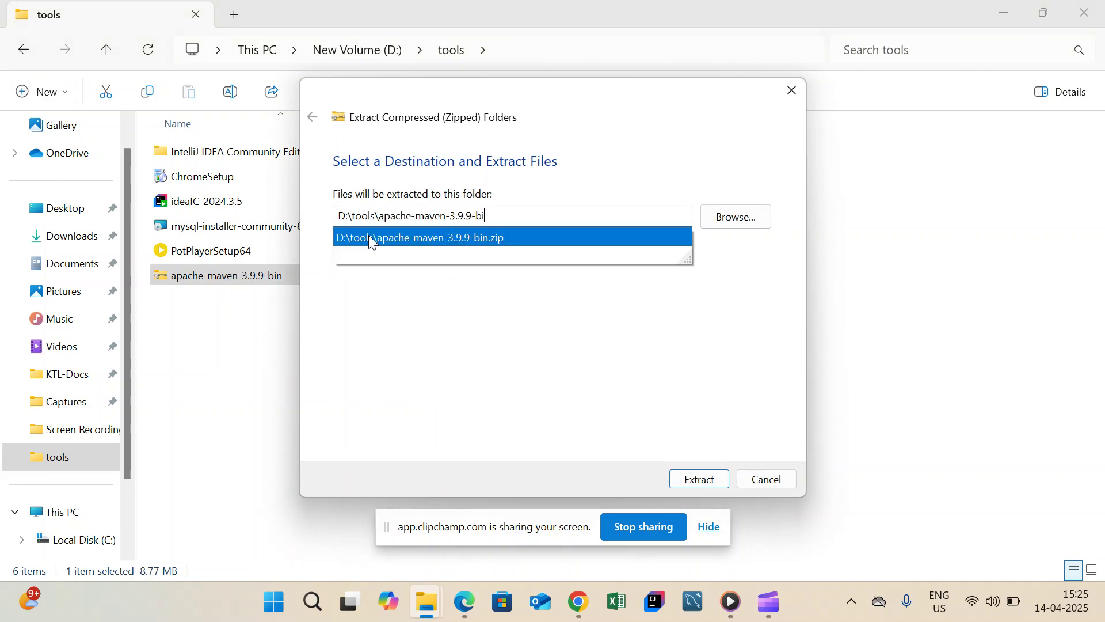
key(Return)
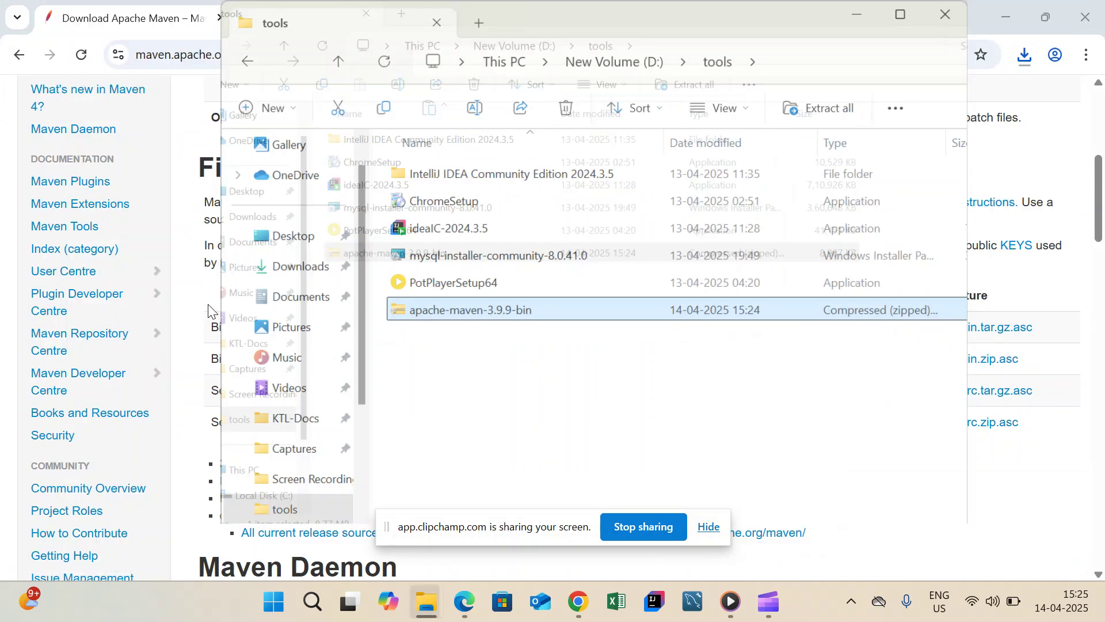
Open the bin folder inside the extracted apache-maven-3.9.9 folder and copy its path, D:\tools\apache-maven-3.9.9\bin
click(889, 16)
double_click(192, 153)
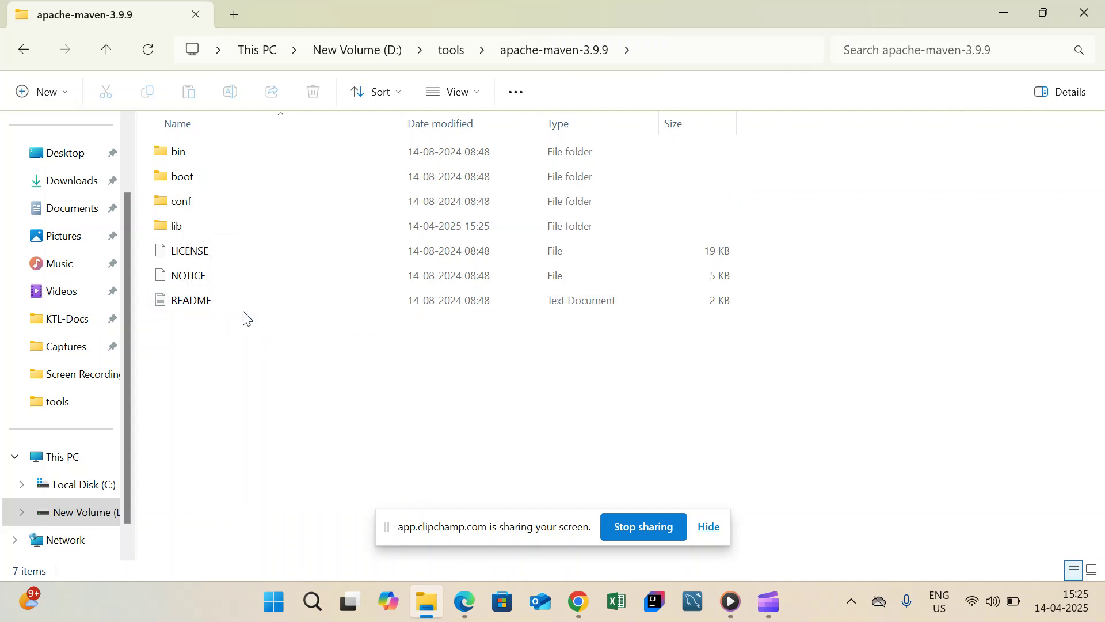
double_click(223, 150)
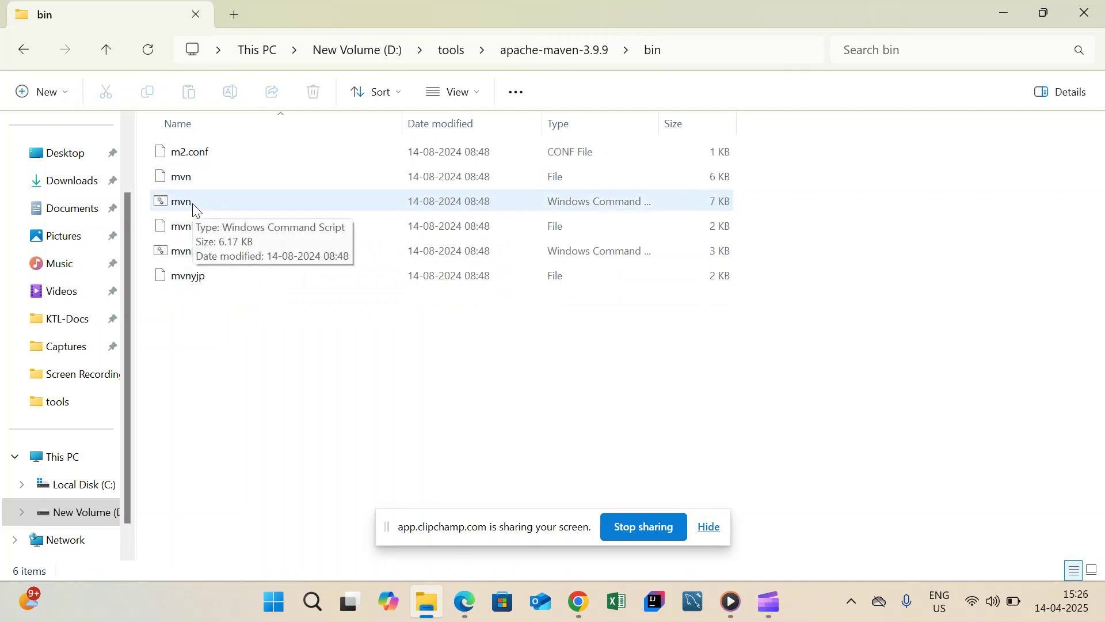
click(695, 50)
key(ctrl+c)
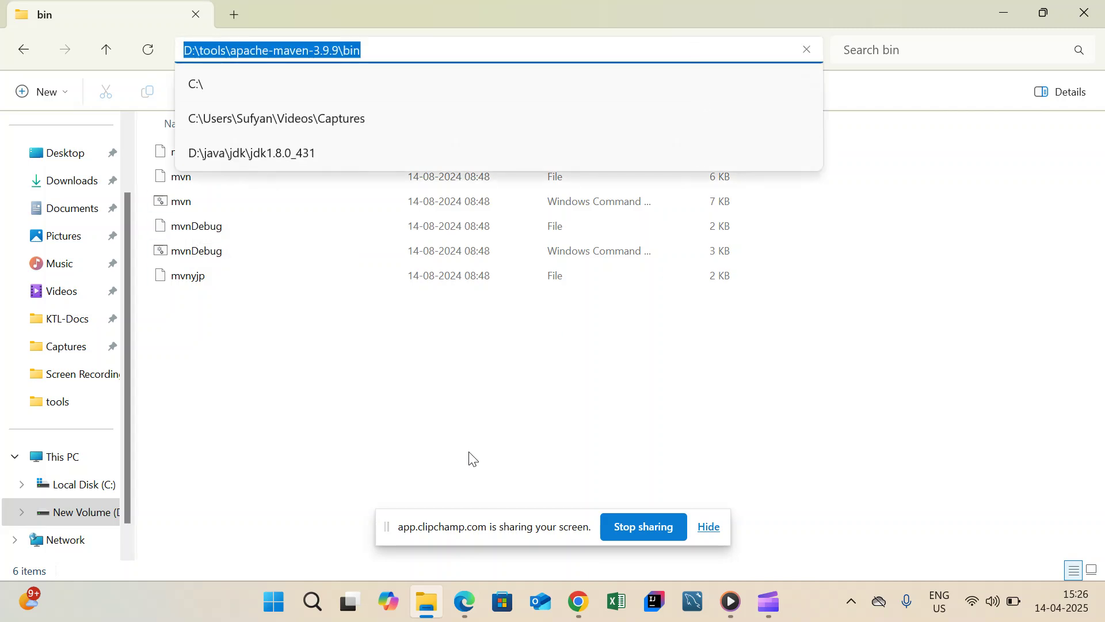
Open the Windows system environment variables and bring up the system Path variable for editing
key(super)
text(e)
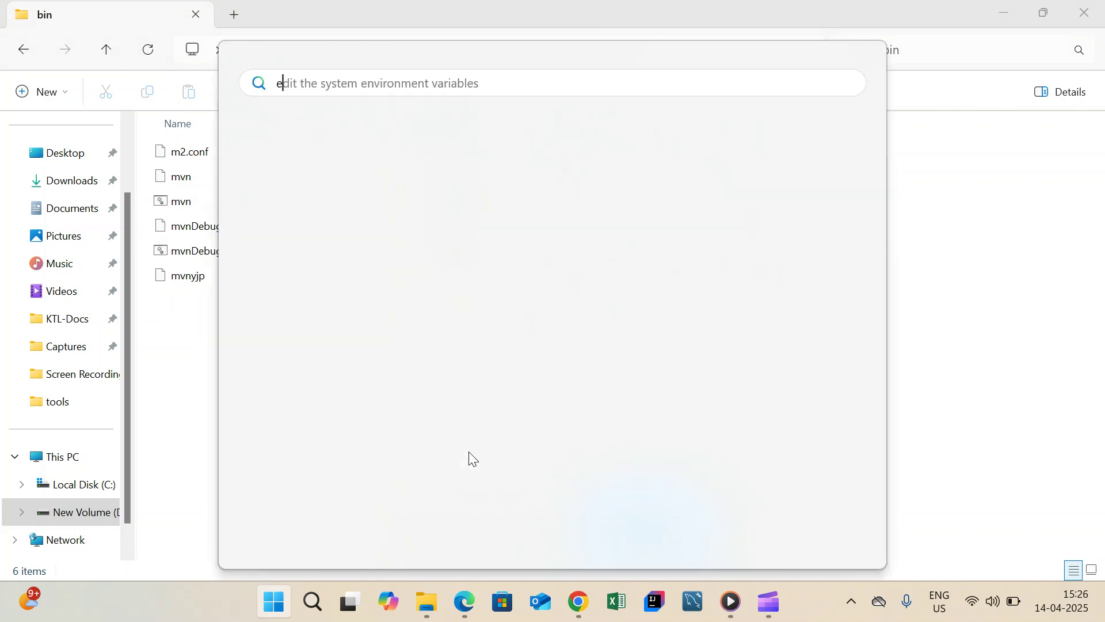
text(dit s)
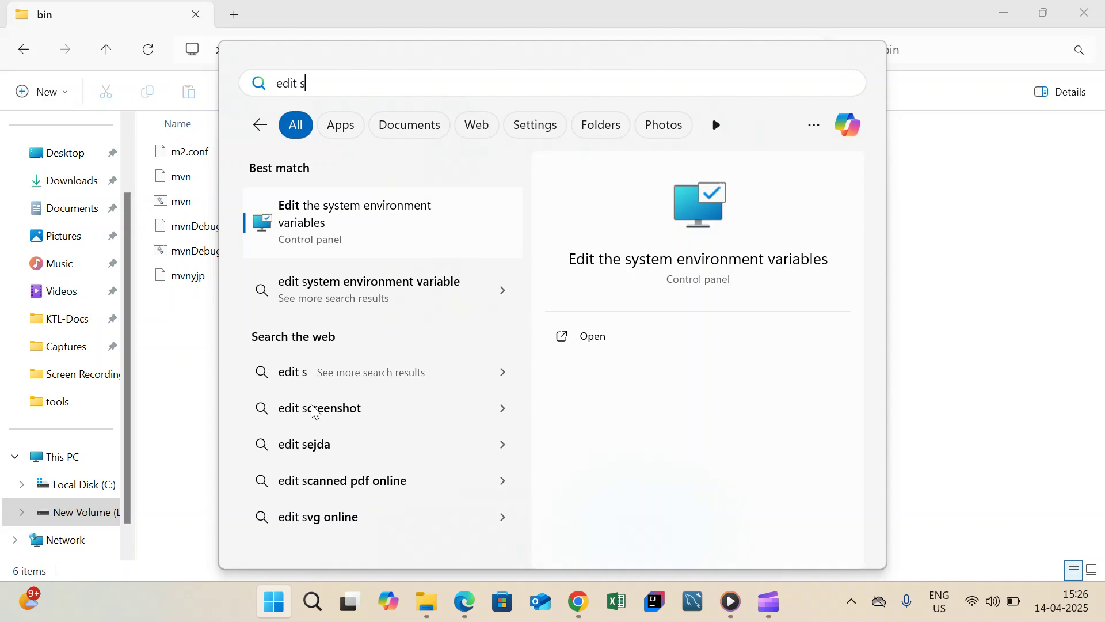
click(422, 218)
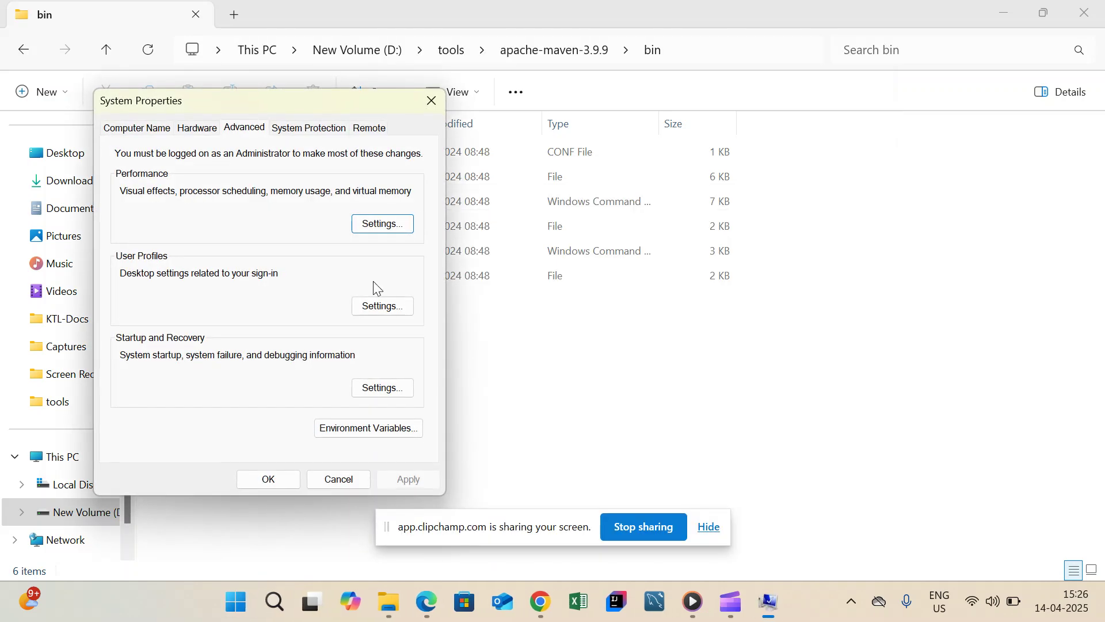
click(354, 427)
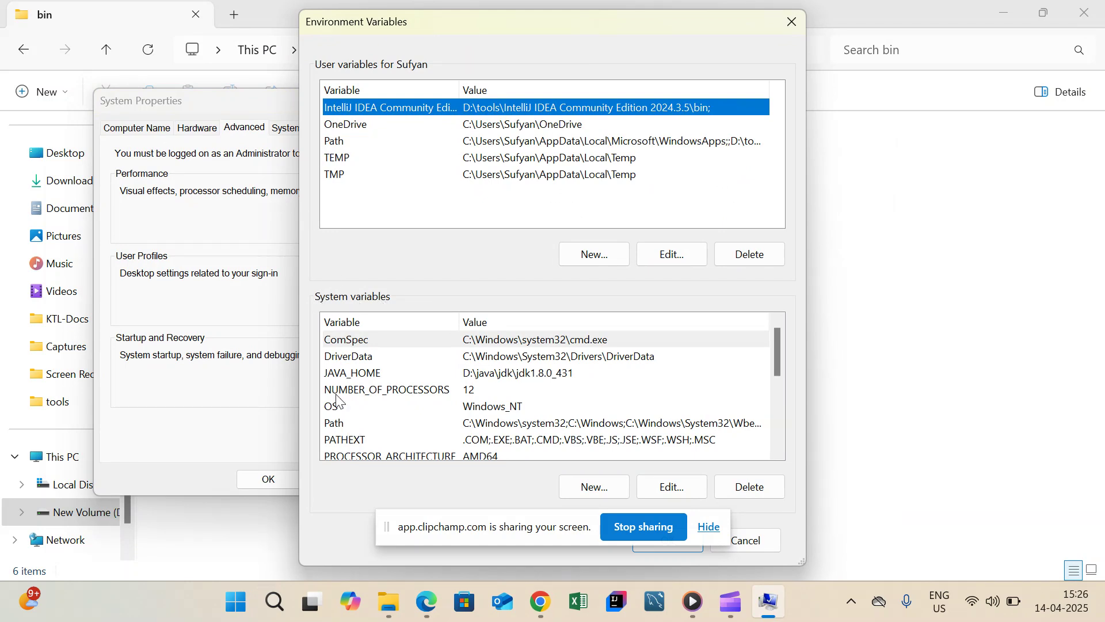
double_click(346, 424)
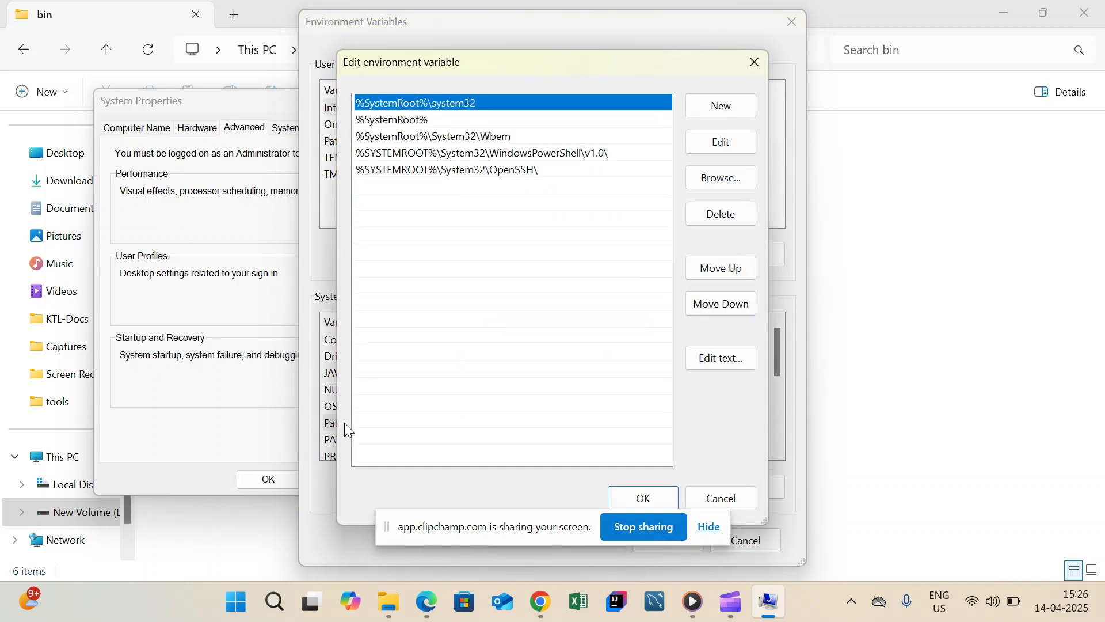
Add D:\tools\apache-maven-3.9.9\bin as a new entry in the system Path variable and save the environment variable and system property changes
click(726, 111)
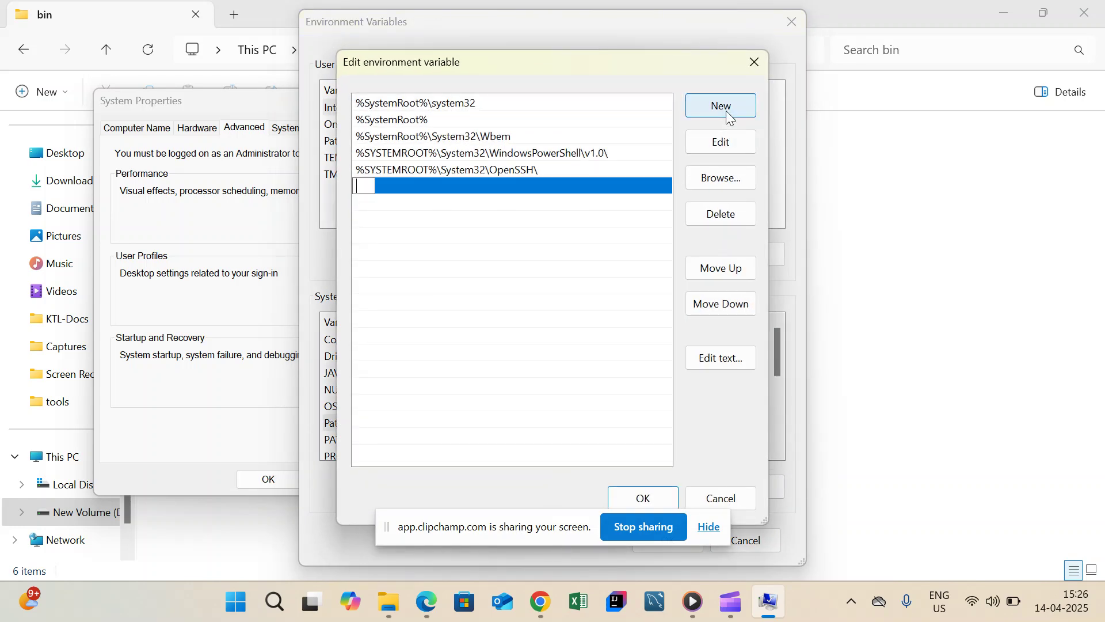
key(ctrl+v)
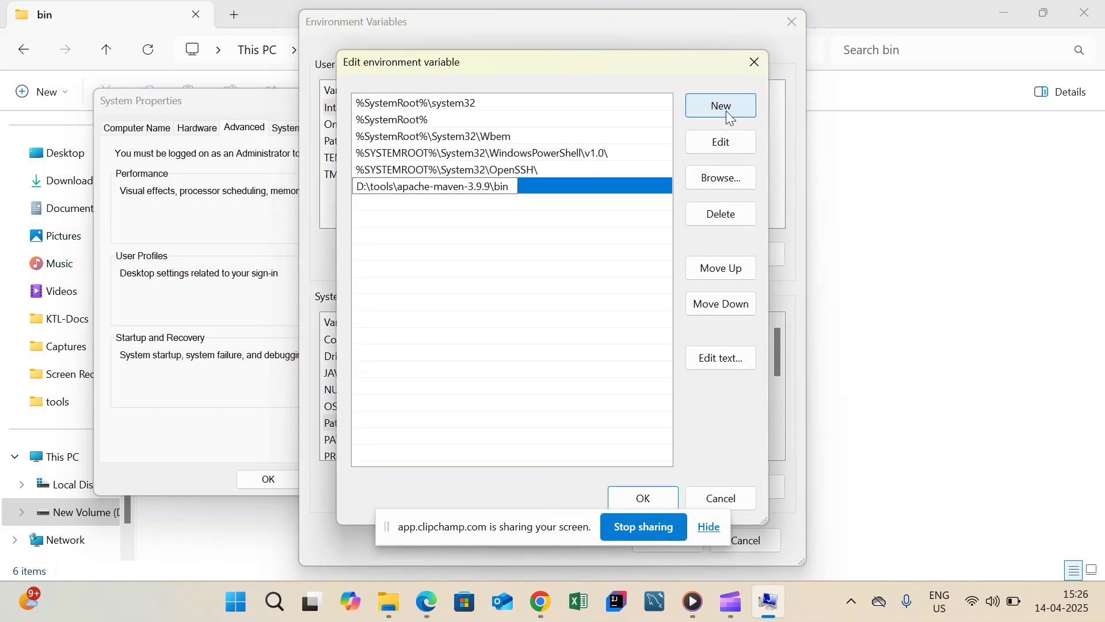
click(640, 497)
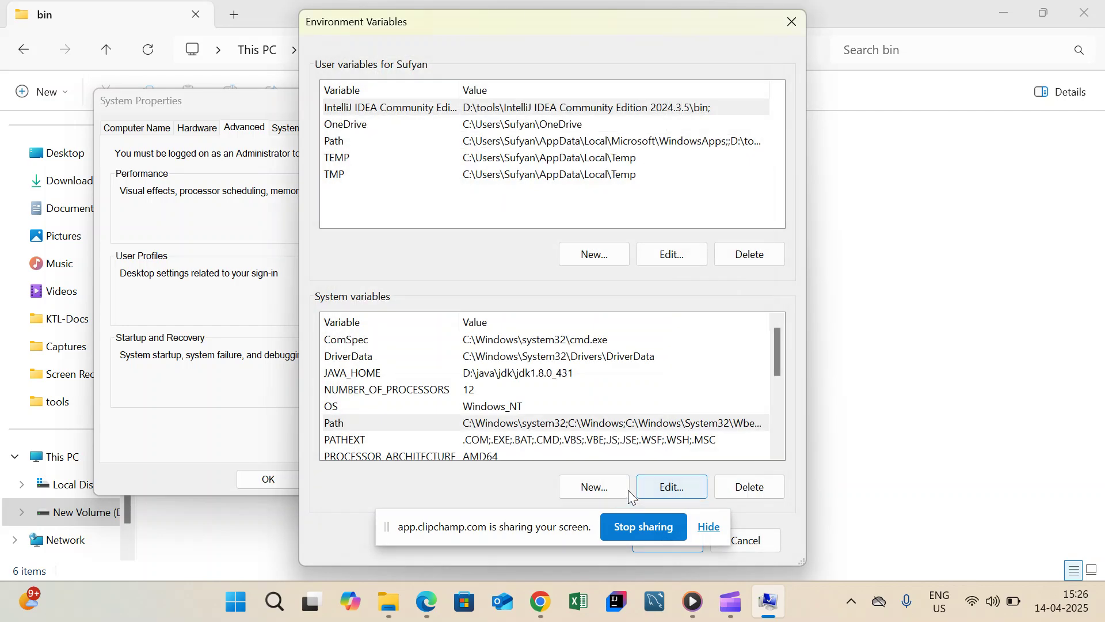
click(655, 549)
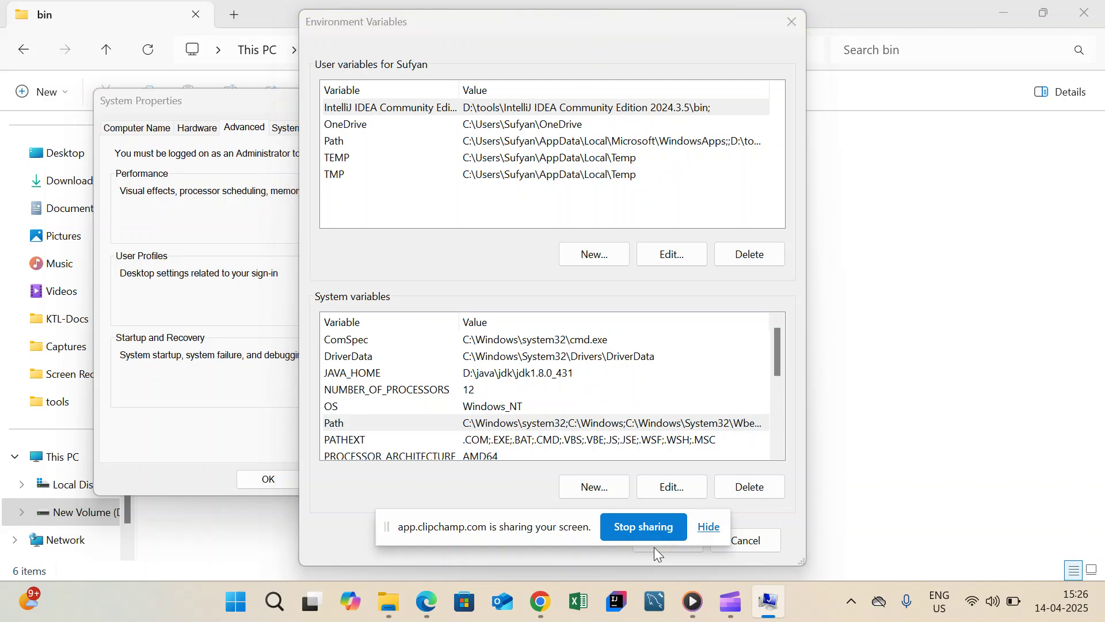
drag(630, 17, 759, 14)
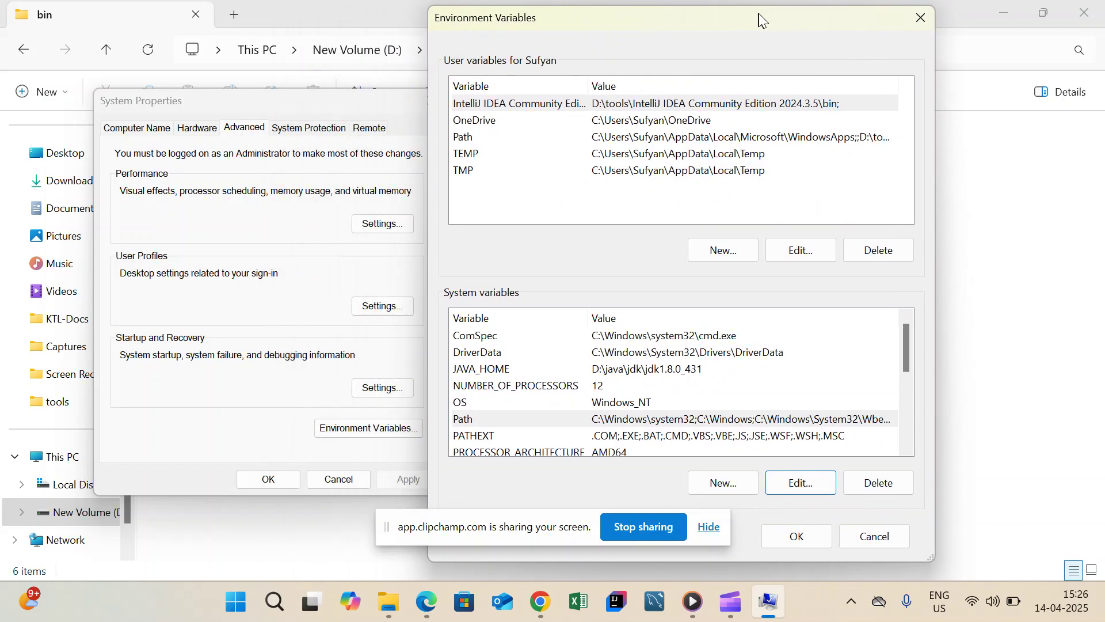
click(796, 537)
click(270, 481)
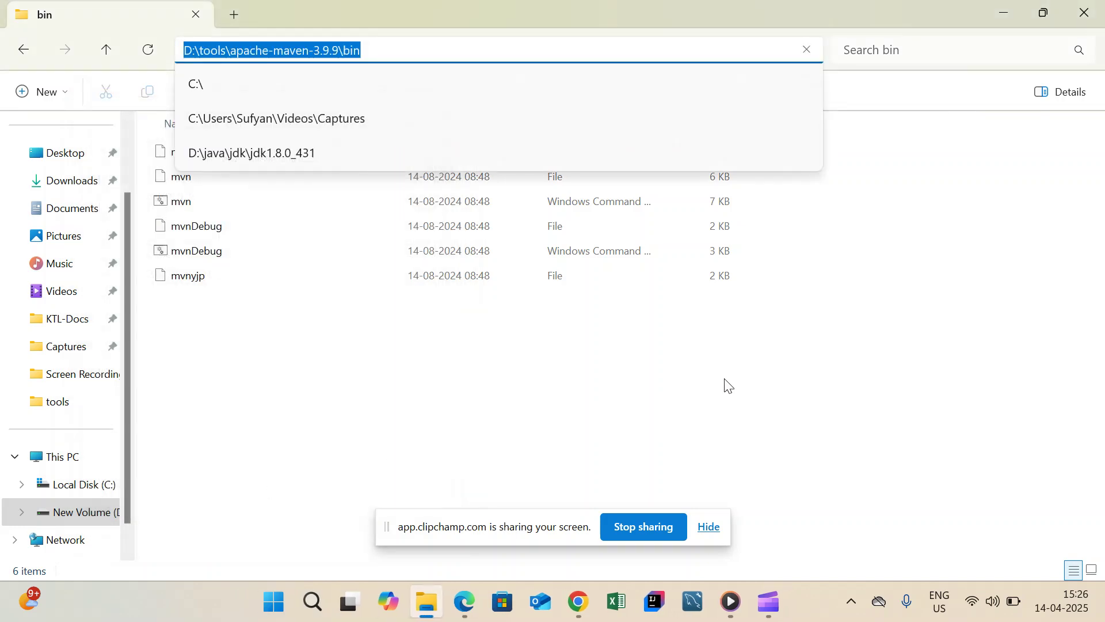
Open a maximized Command Prompt window and check the Maven installation with mvn --version
key(super+r)
key(Return)
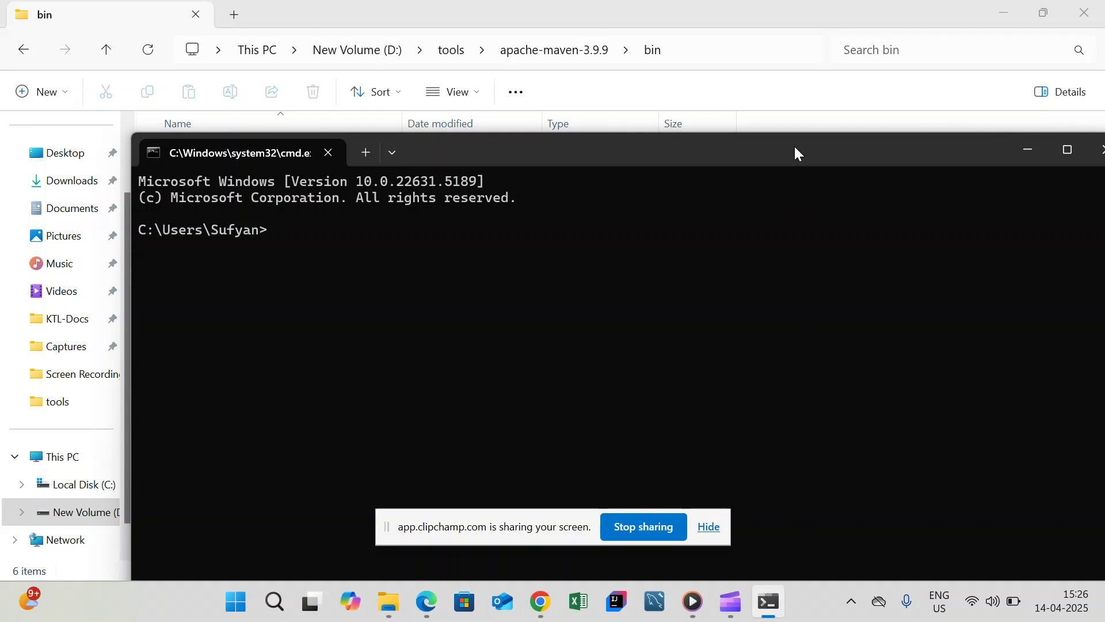
double_click(795, 148)
text(mv)
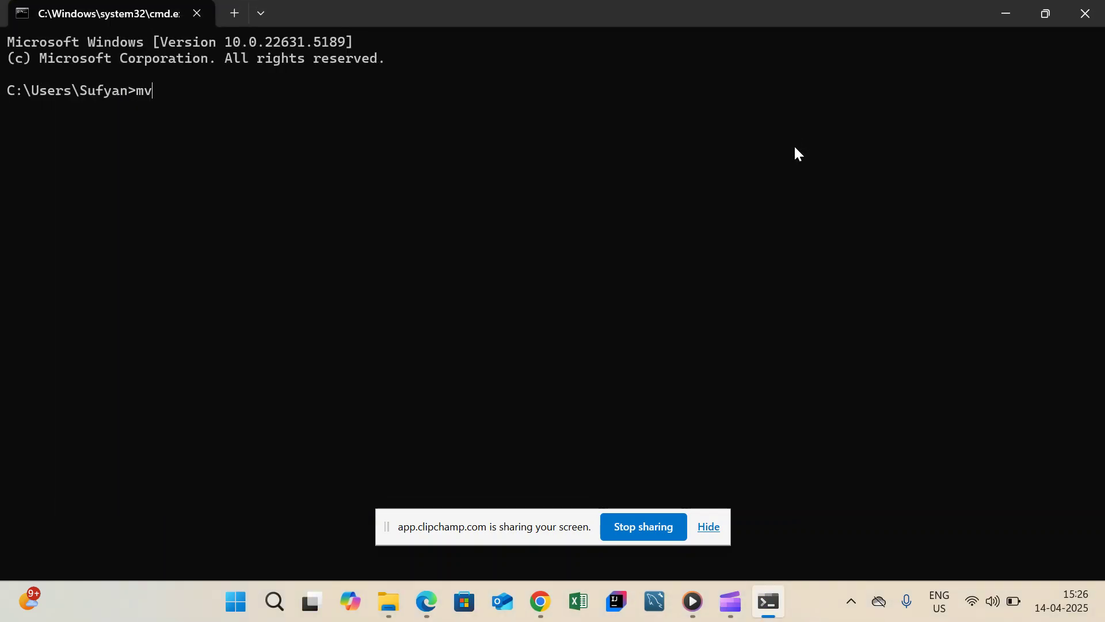
text(n --version)
key(Return)
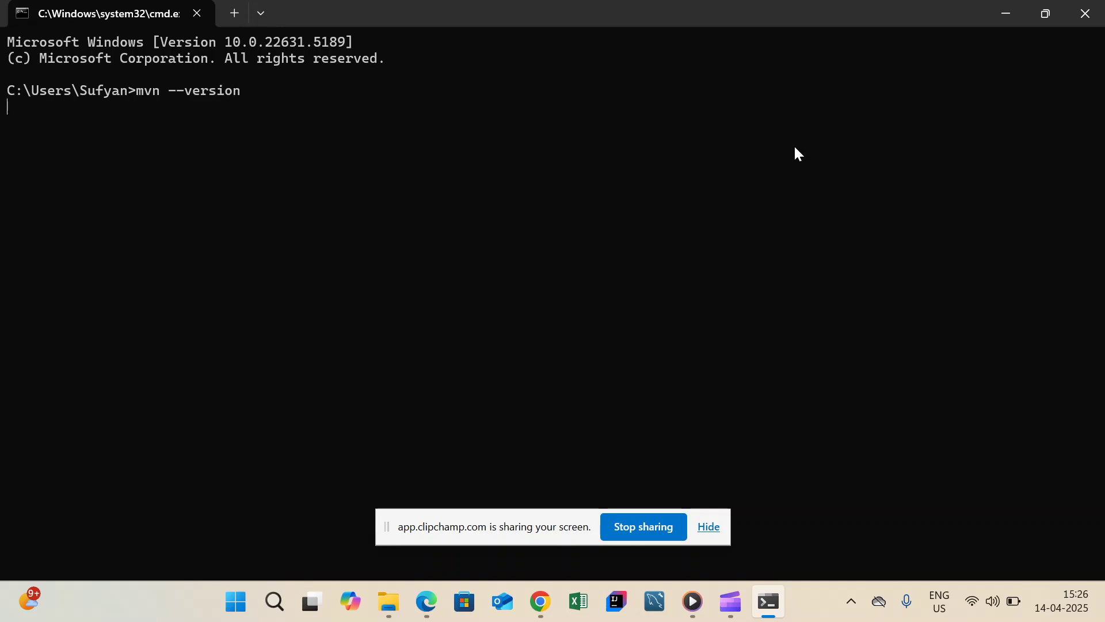